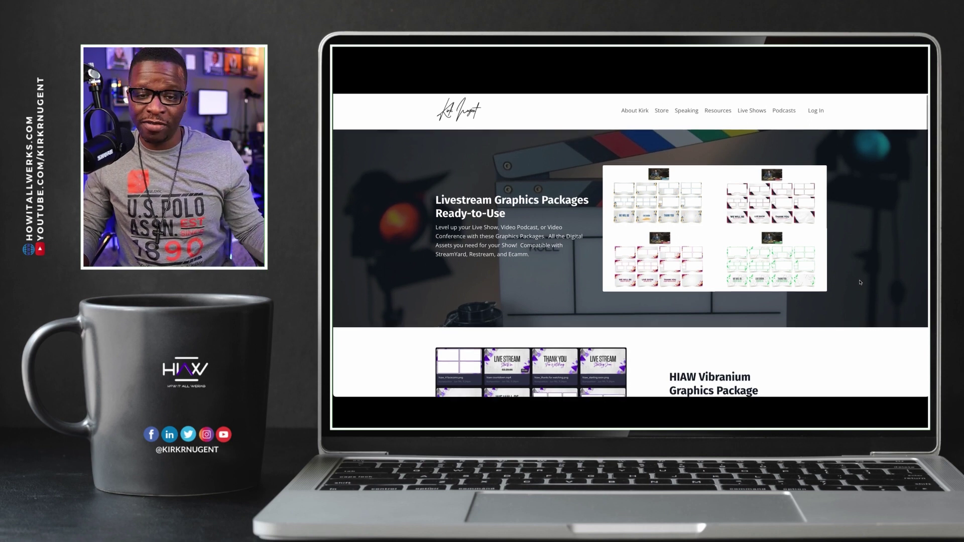
# Scroll down the graphics packages list to the HIAW Red Black Graphics Package.
pyautogui.scroll(-3, 860, 283)
pyautogui.scroll(-1, 860, 283)
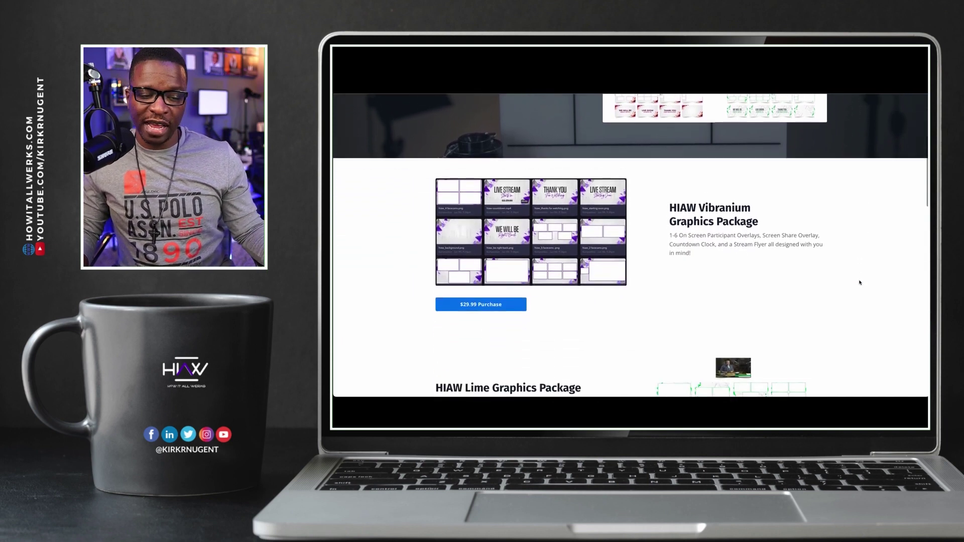
pyautogui.scroll(-1, 860, 282)
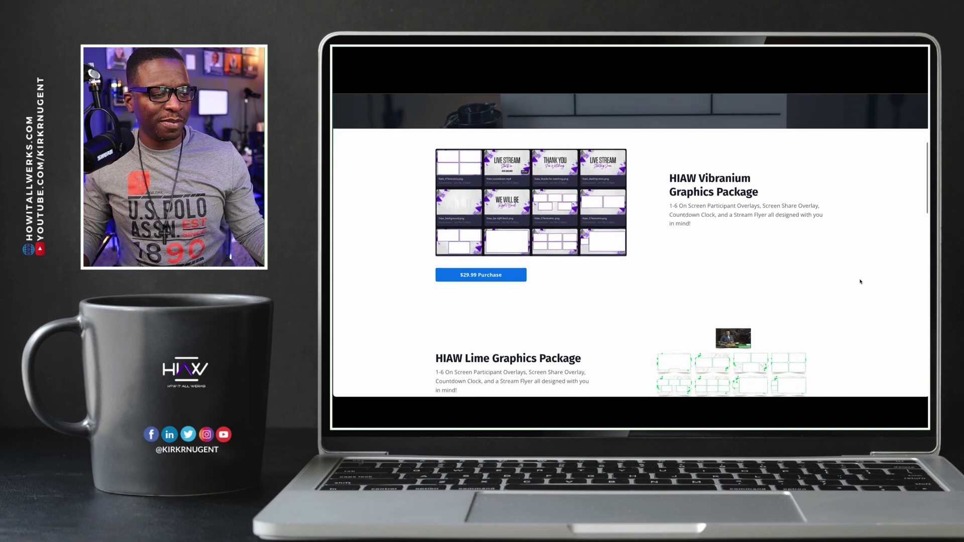
pyautogui.scroll(-3, 859, 281)
pyautogui.scroll(-8, 859, 280)
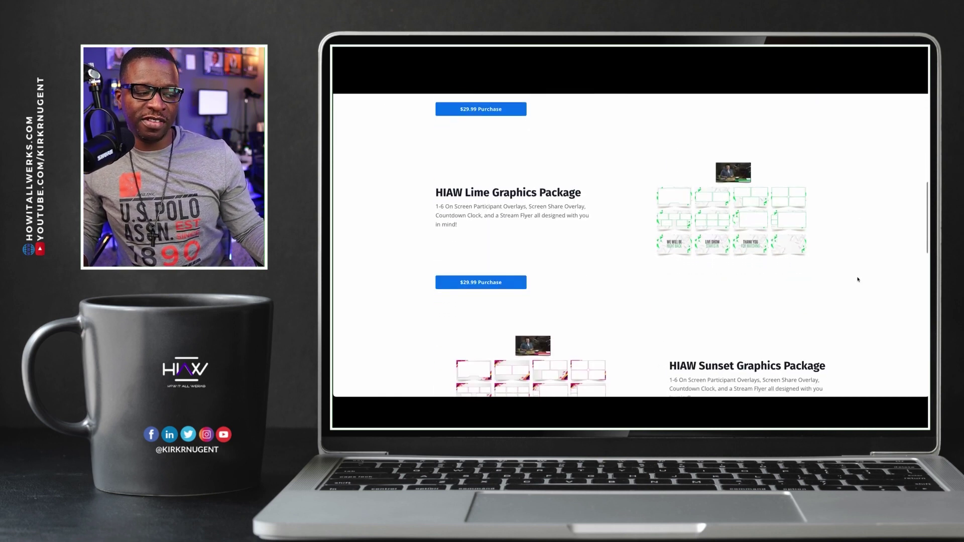
pyautogui.scroll(-1, 859, 278)
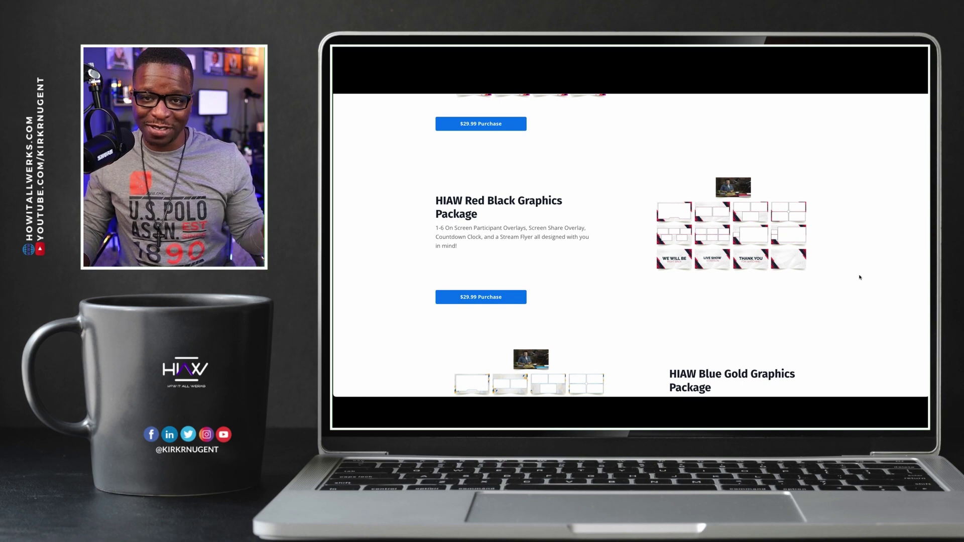
pyautogui.scroll(-3, 860, 277)
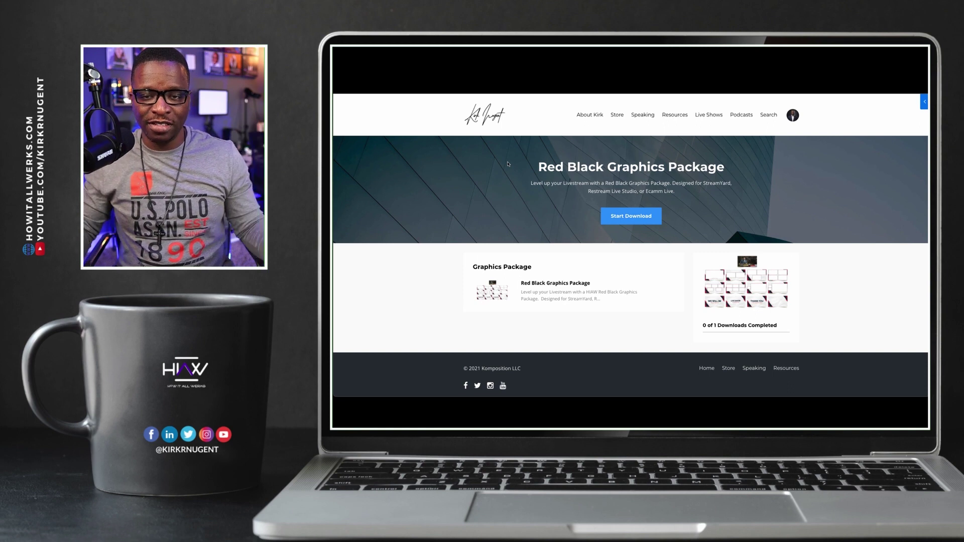
# Open the Red Black Graphics Package lesson and browse its Downloads list of overlay files.
pyautogui.scroll(-1, 603, 241)
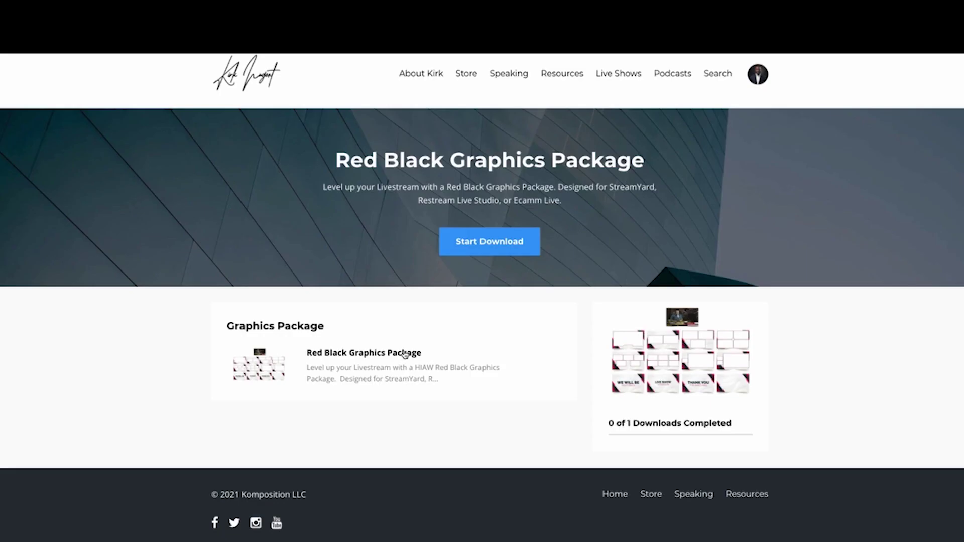
pyautogui.click(405, 354)
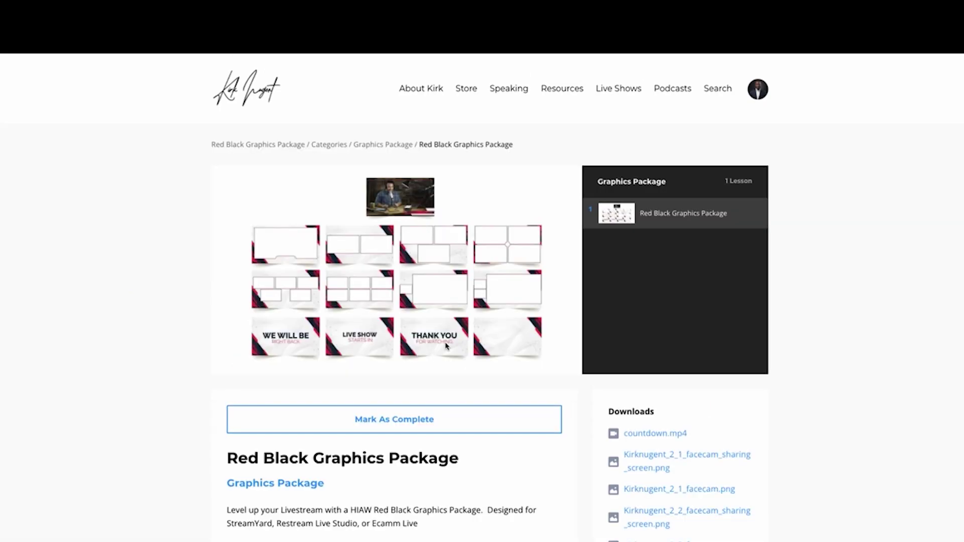
pyautogui.scroll(-2, 626, 402)
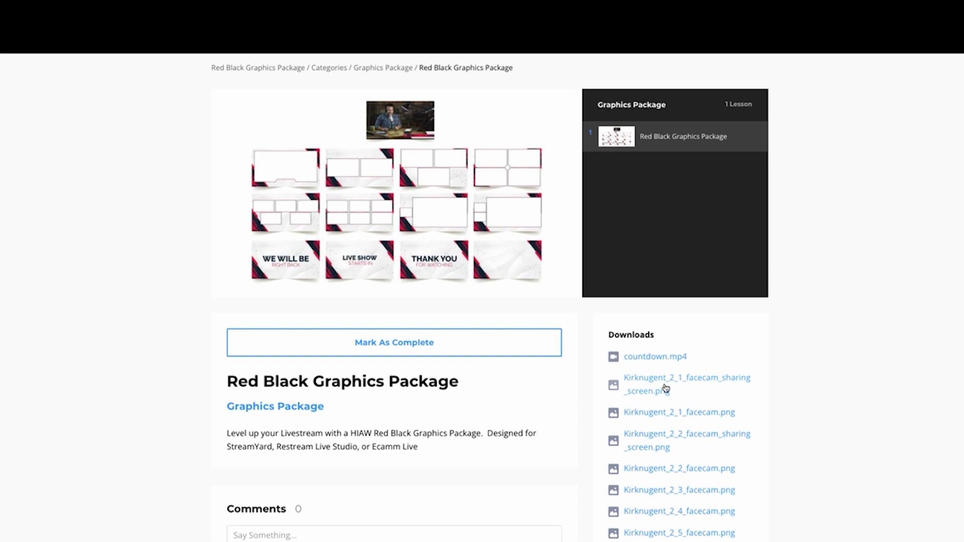
pyautogui.scroll(-5, 666, 388)
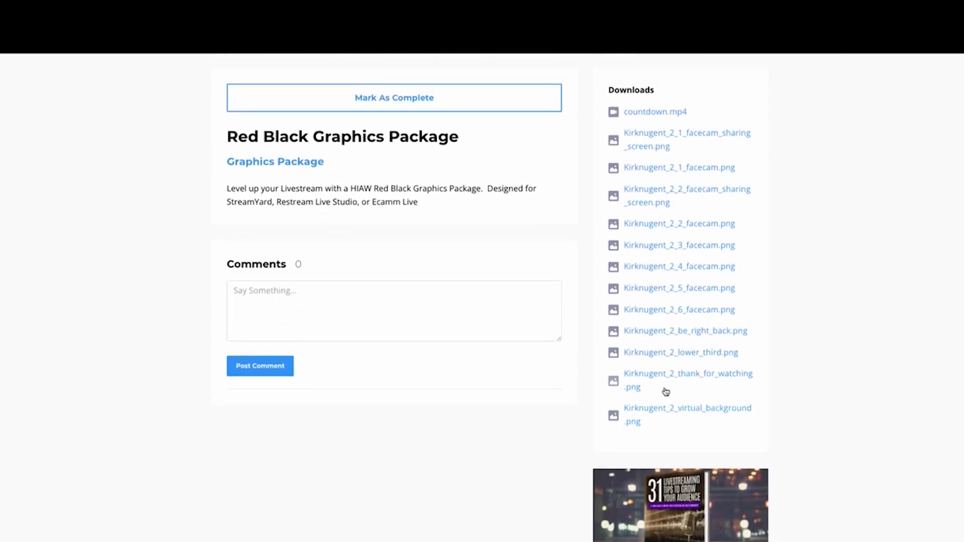
pyautogui.scroll(2, 665, 392)
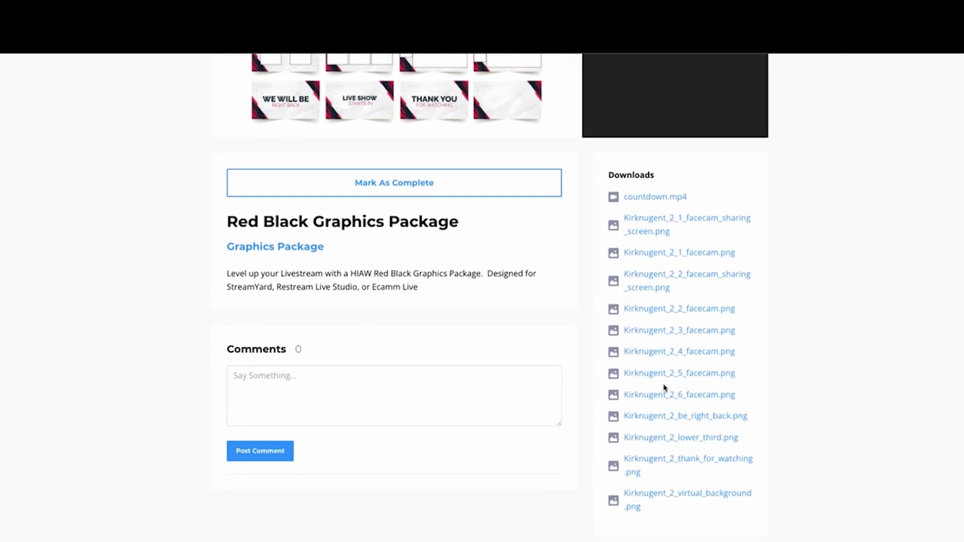
pyautogui.scroll(1, 665, 389)
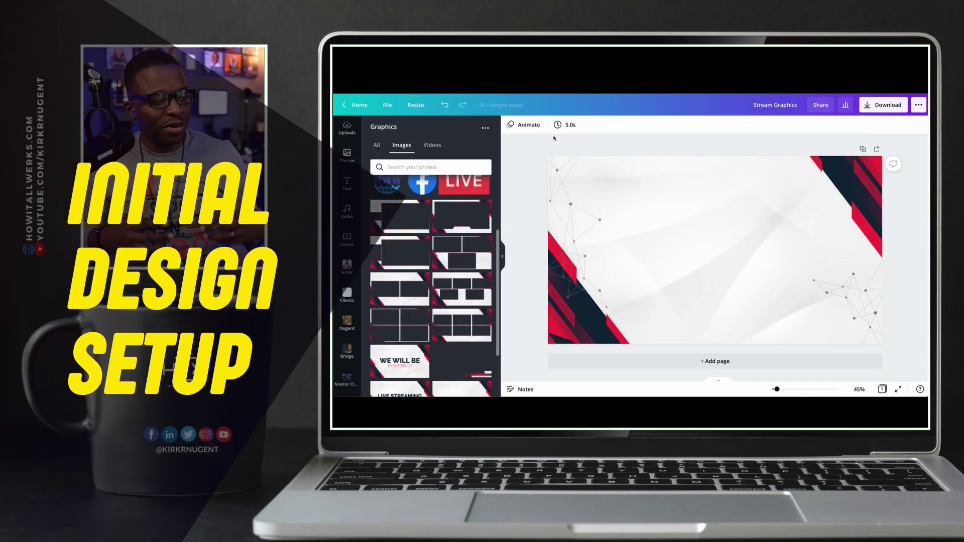
pyautogui.scroll(3, 456, 223)
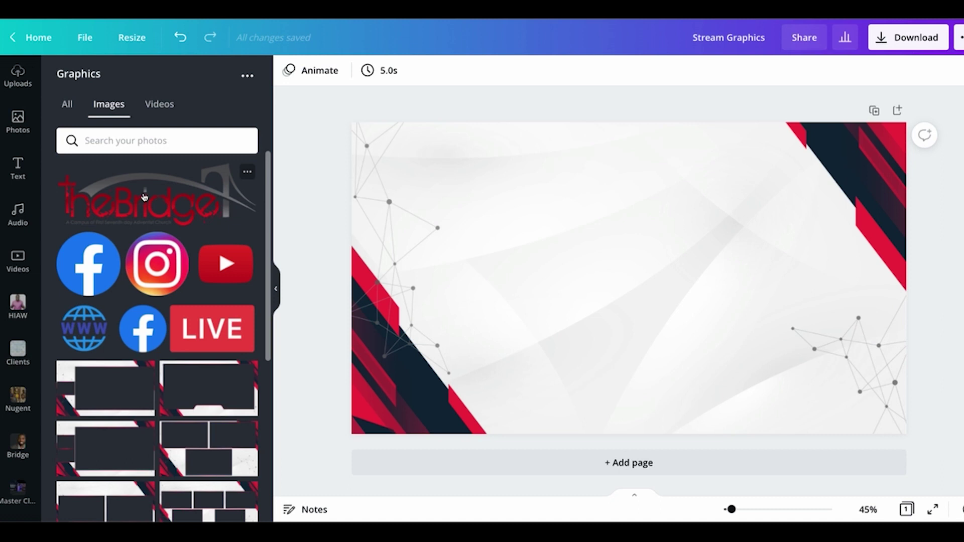
# Add TheBridge logo from the Graphics panel, shrink it, and centre it at the page top.
pyautogui.click(144, 197)
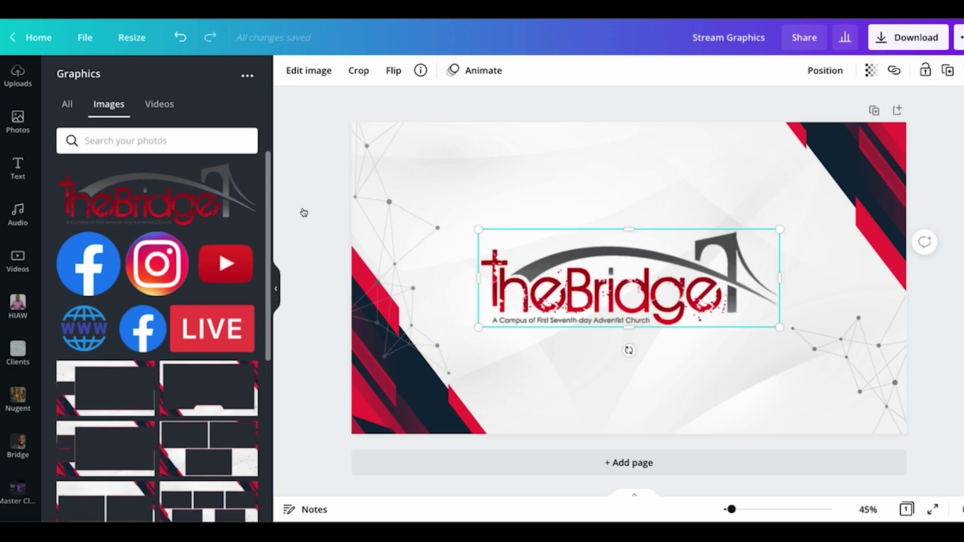
pyautogui.moveTo(639, 286); pyautogui.dragTo(635, 195)
pyautogui.moveTo(480, 235); pyautogui.dragTo(617, 205)
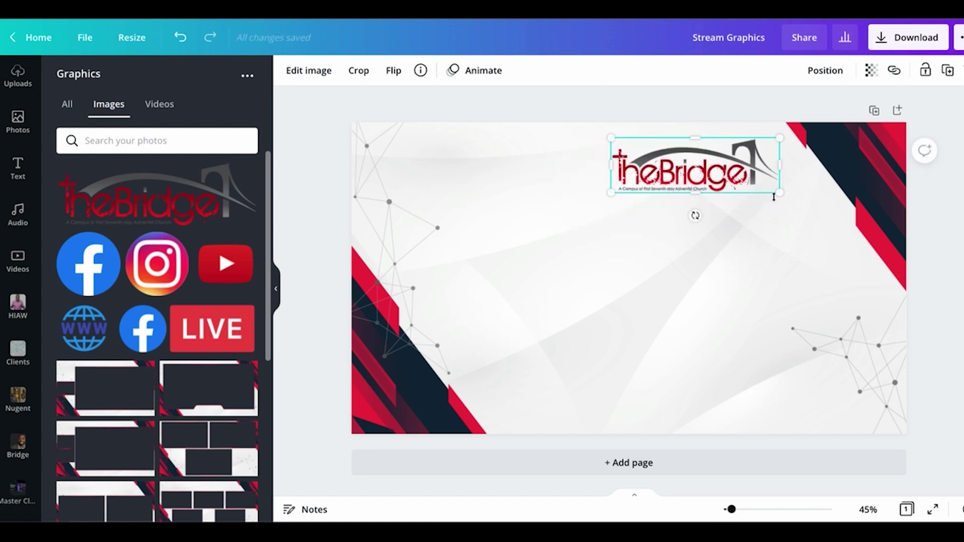
pyautogui.moveTo(769, 195); pyautogui.dragTo(643, 156)
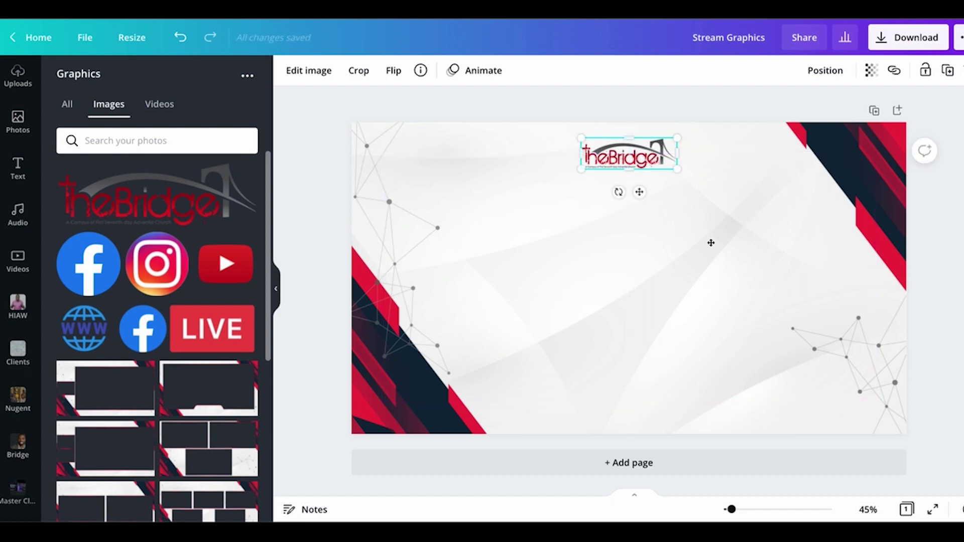
pyautogui.click(713, 246)
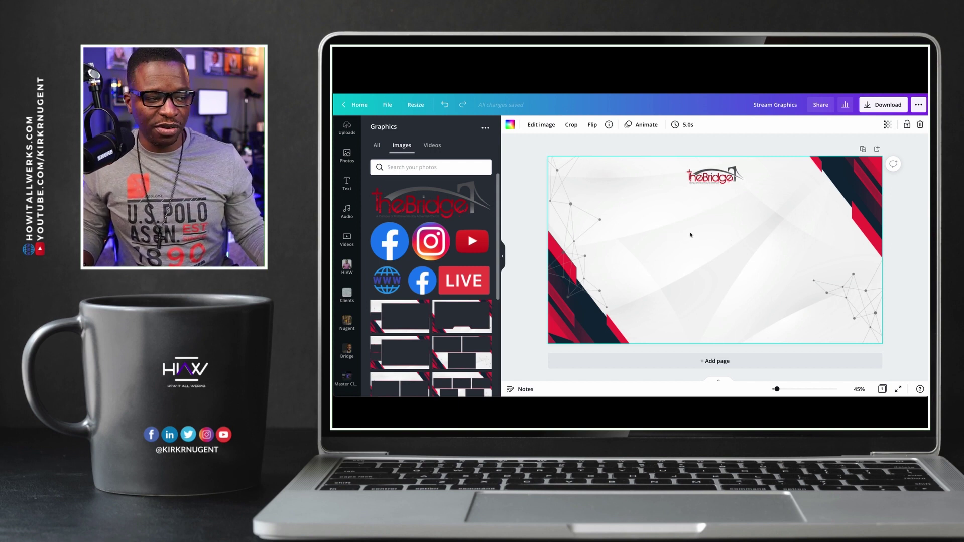
# Add a text box reading 'Virtual Church', fixing the typo, and select all its text.
pyautogui.press('t')
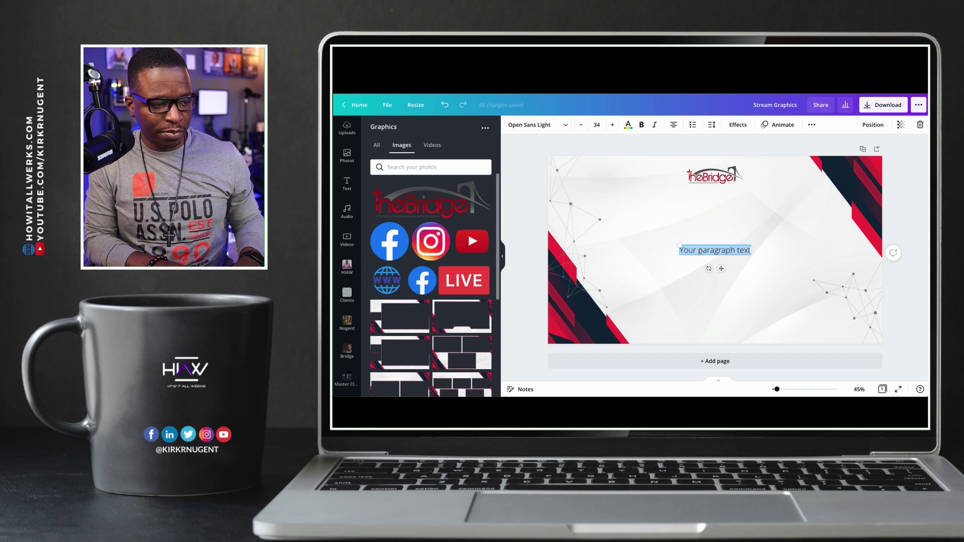
pyautogui.write('Virtia')
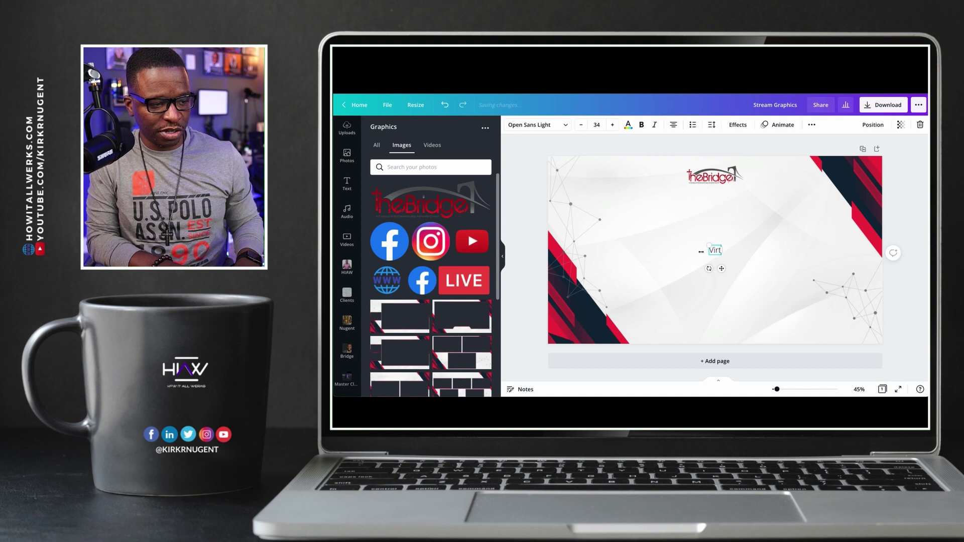
pyautogui.press('BackSpace')
pyautogui.press('BackSpace')
pyautogui.write('ual Church')
pyautogui.hotkey('ctrl', 'a')
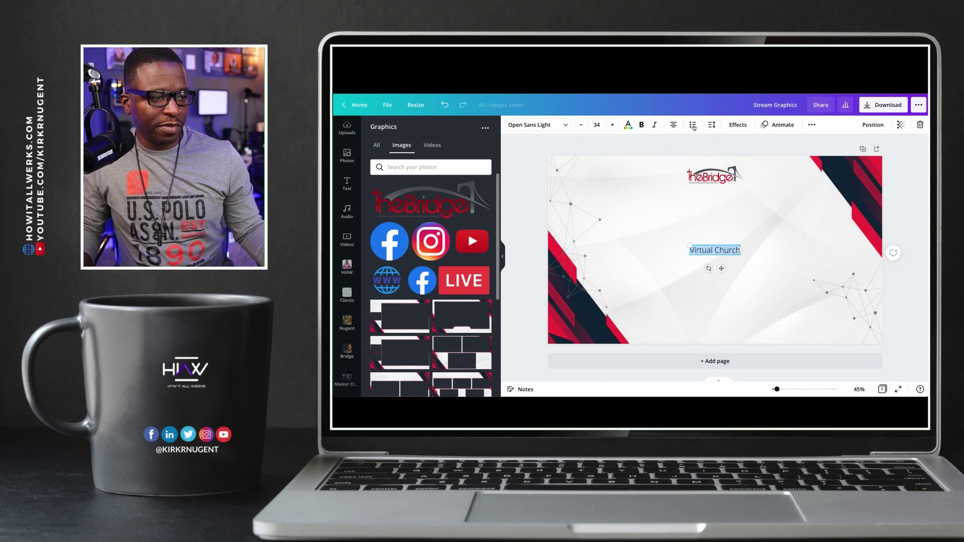
# Make the text uppercase and italic, keeping Open Sans Light as the font.
pyautogui.click(811, 125)
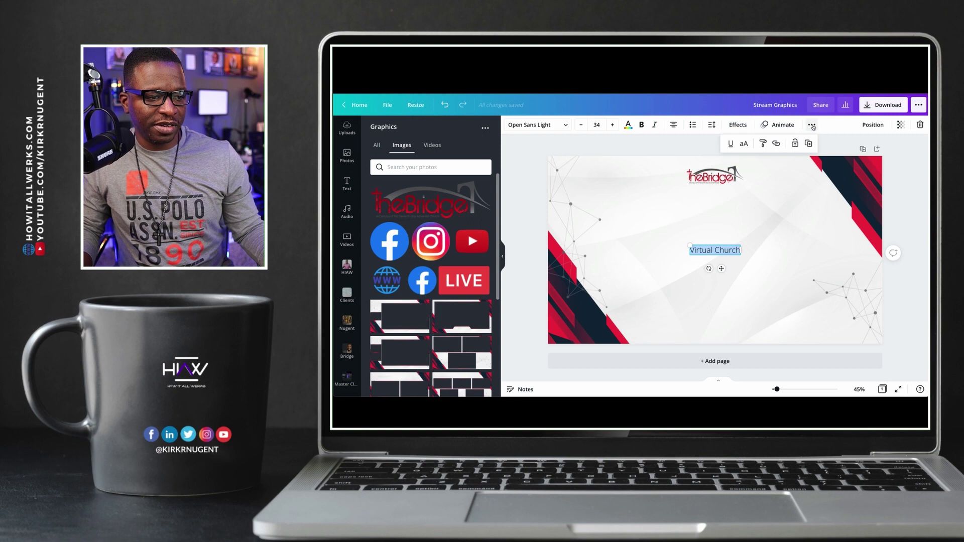
pyautogui.click(743, 145)
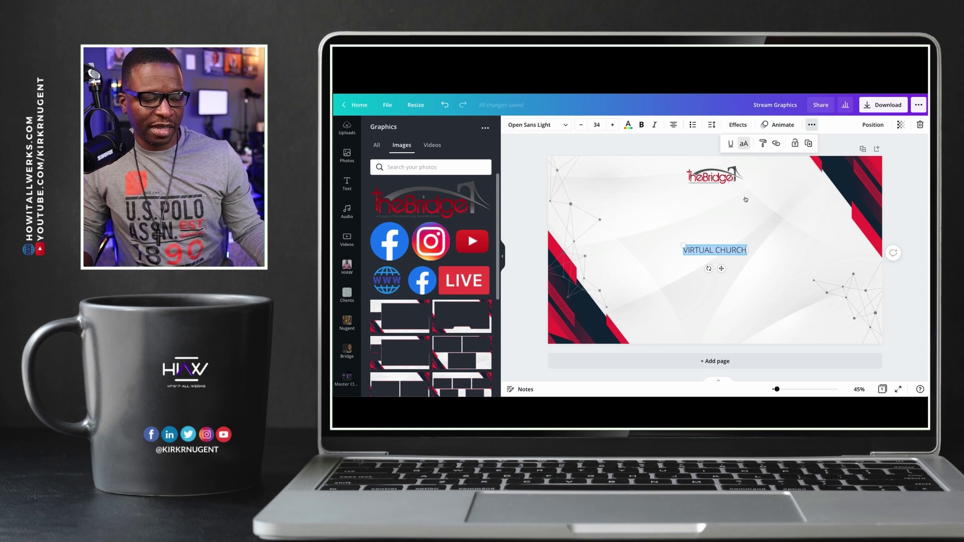
pyautogui.click(654, 125)
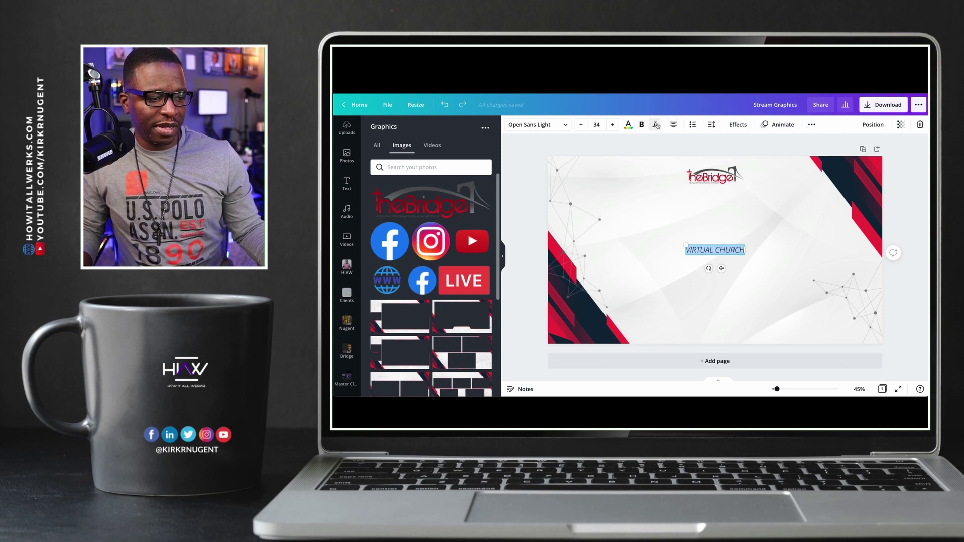
pyautogui.click(566, 126)
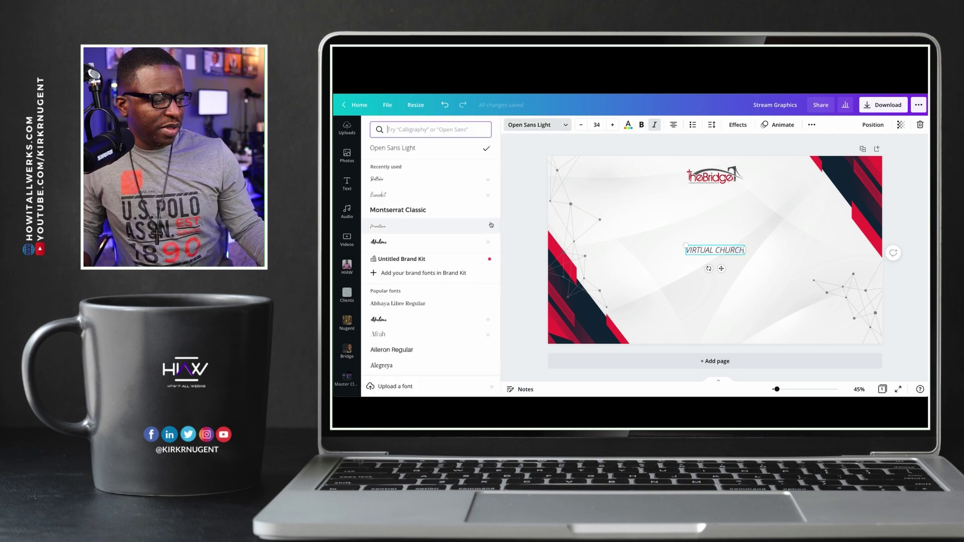
pyautogui.click(416, 150)
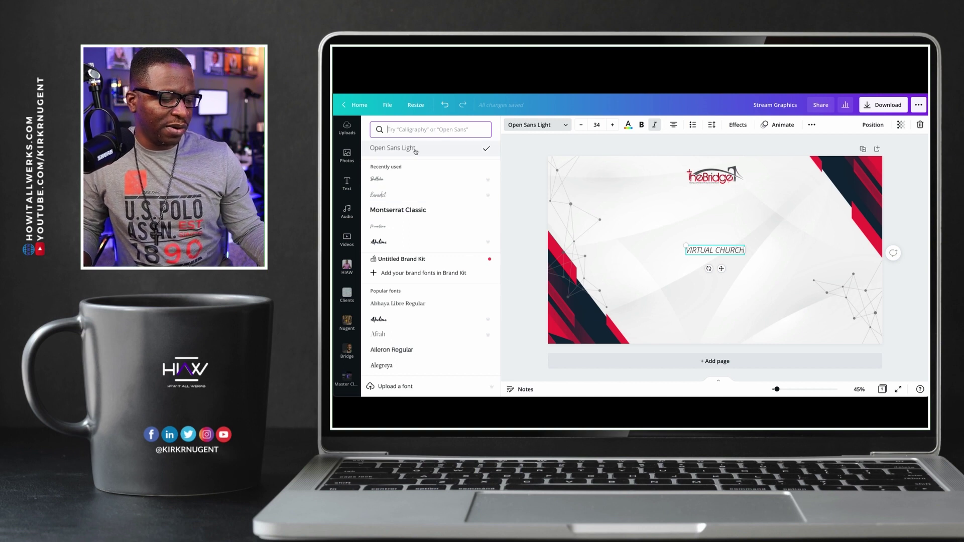
# Make VIRTUAL CHURCH bold and move it slightly lower on the page.
pyautogui.click(641, 125)
pyautogui.click(728, 257)
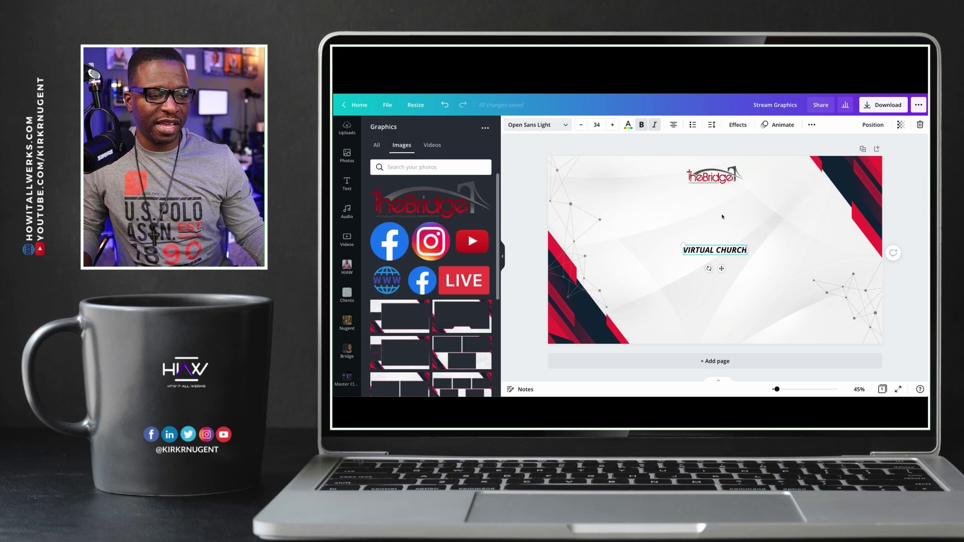
pyautogui.click(729, 239)
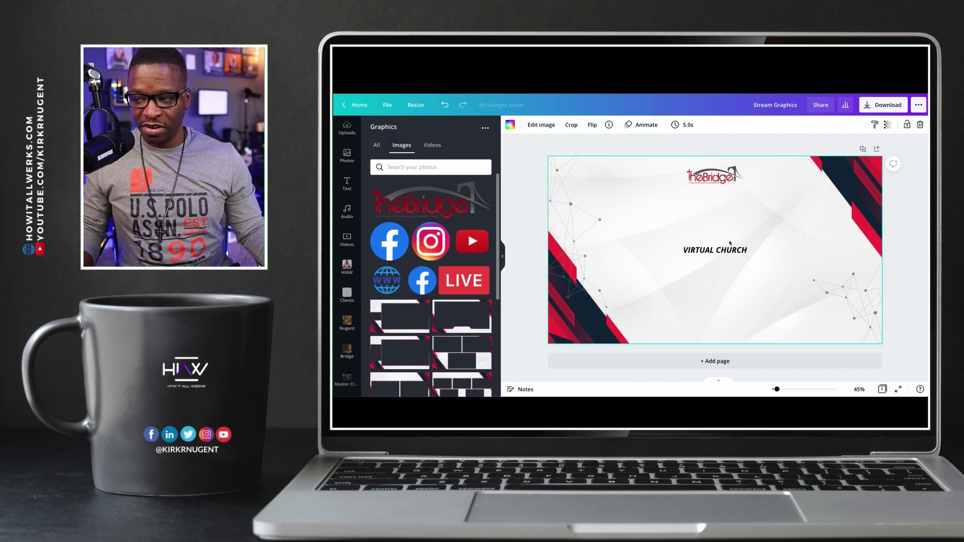
pyautogui.moveTo(725, 251); pyautogui.dragTo(703, 259)
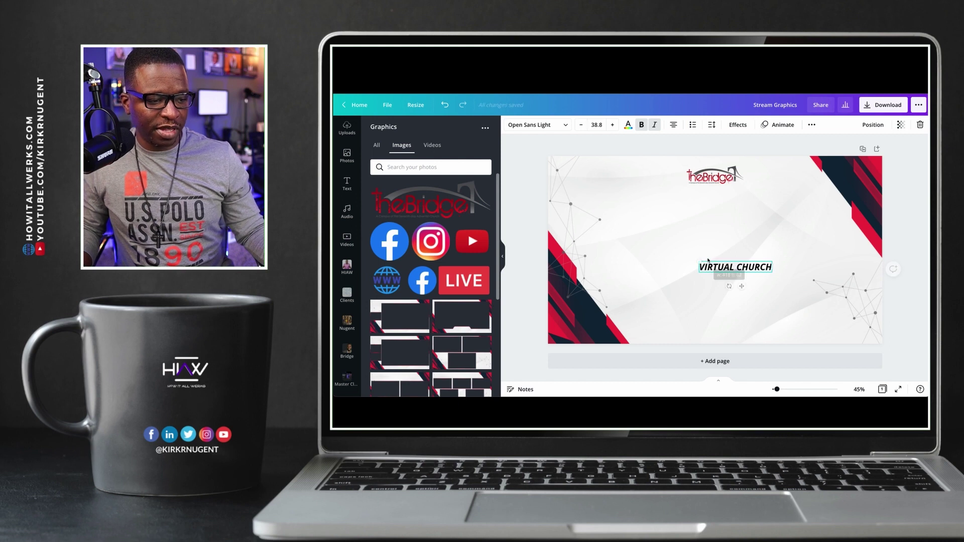
# Shrink a Facebook icon and place it after VIRTUAL CHURCH, then add the YouTube logo.
pyautogui.click(761, 259)
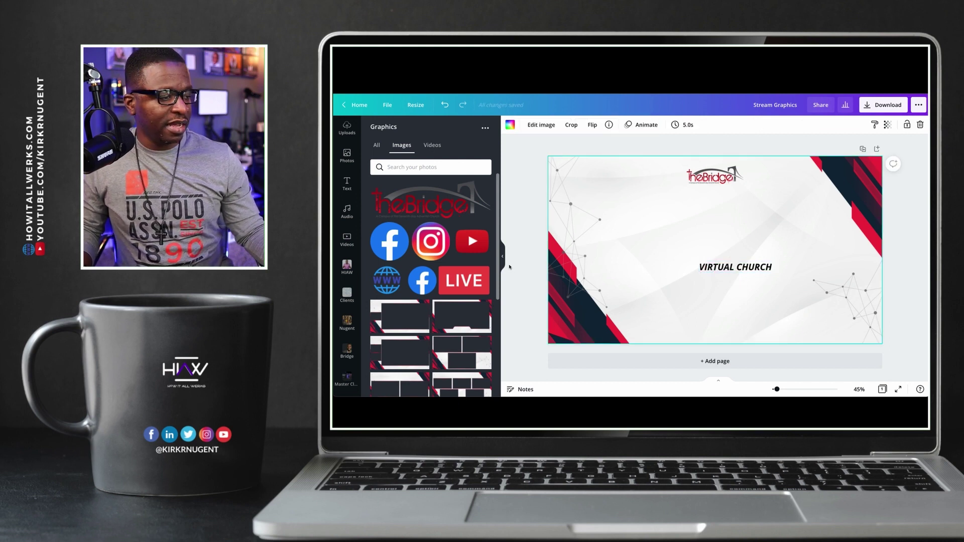
pyautogui.click(384, 240)
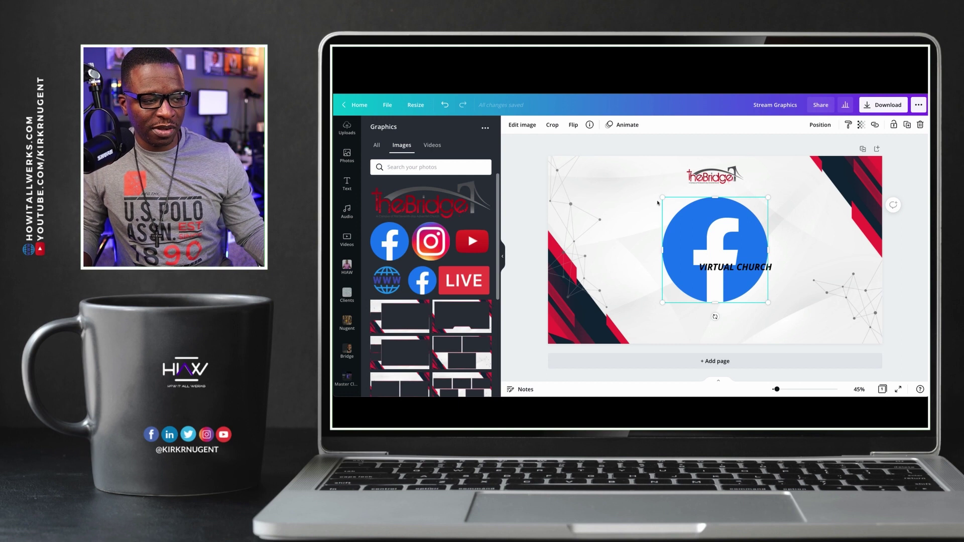
pyautogui.moveTo(661, 198); pyautogui.dragTo(760, 274)
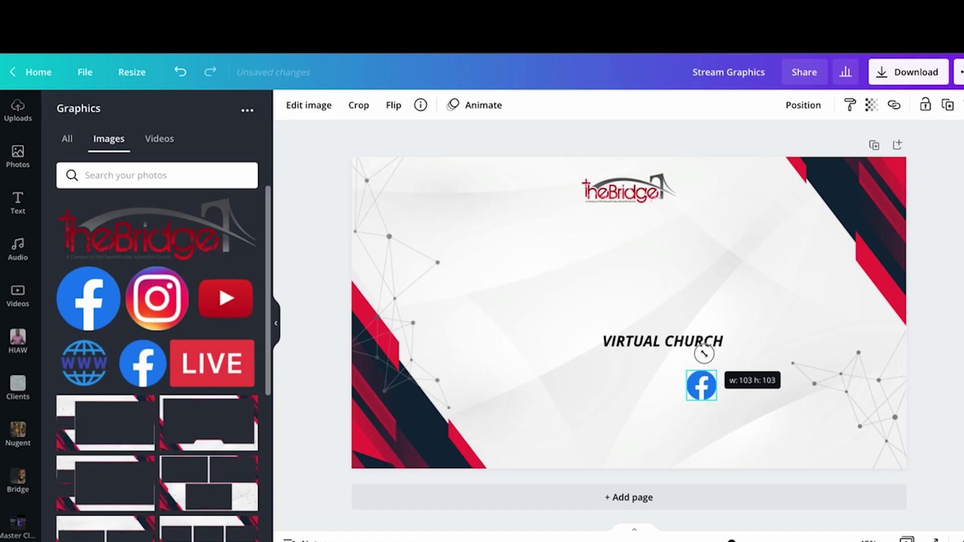
pyautogui.moveTo(704, 353); pyautogui.dragTo(736, 341)
pyautogui.click(753, 409)
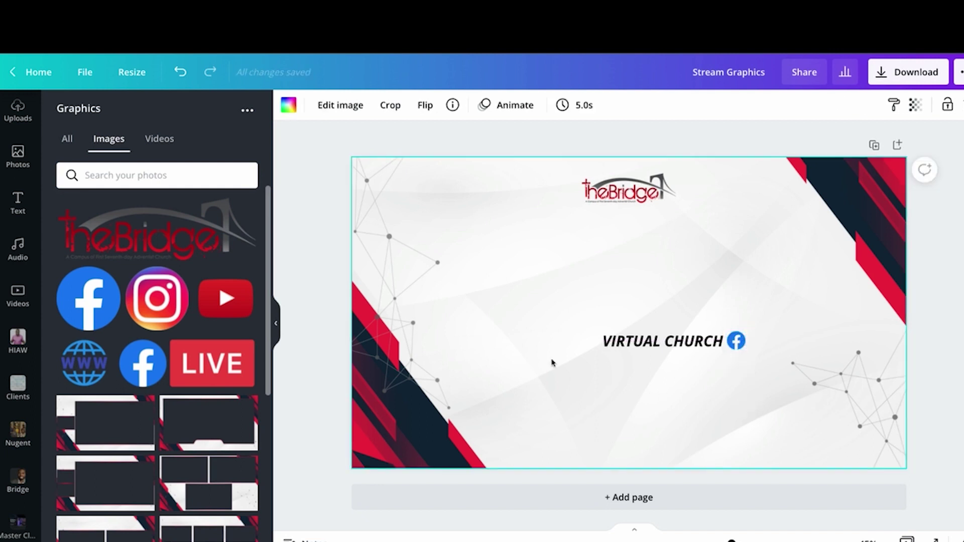
pyautogui.click(227, 302)
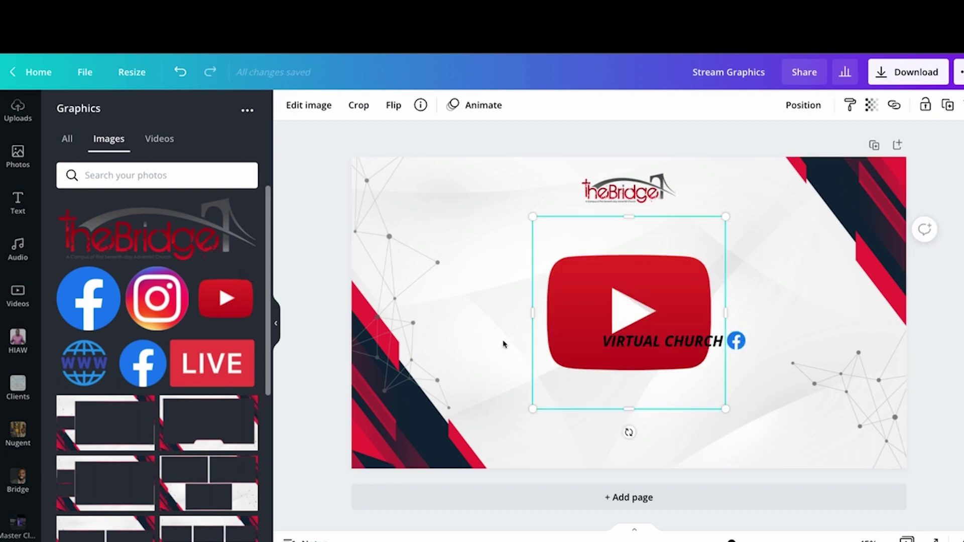